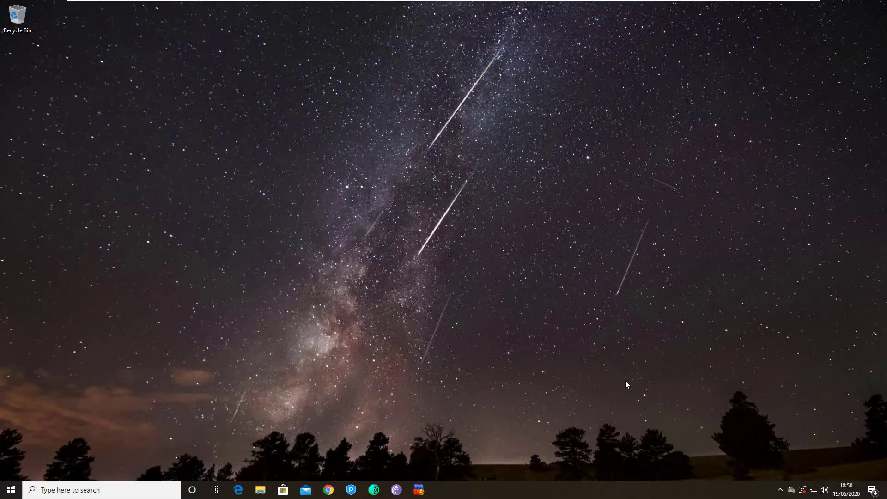
Step: In Chrome, go to the pasted cryptotabbrowser.com address and dismiss its notification prompt
{"action": "left_click", "coordinate": [329, 491]}
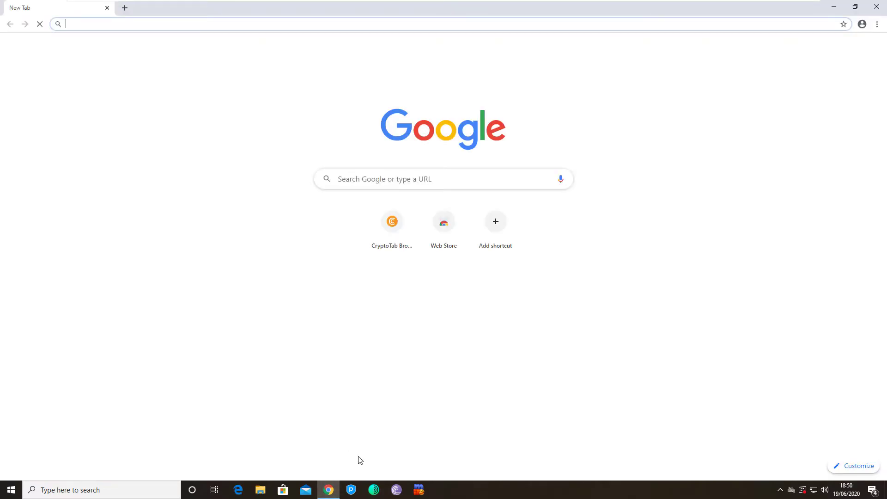
{"action": "right_click", "coordinate": [132, 24]}
{"action": "left_click", "coordinate": [178, 96]}
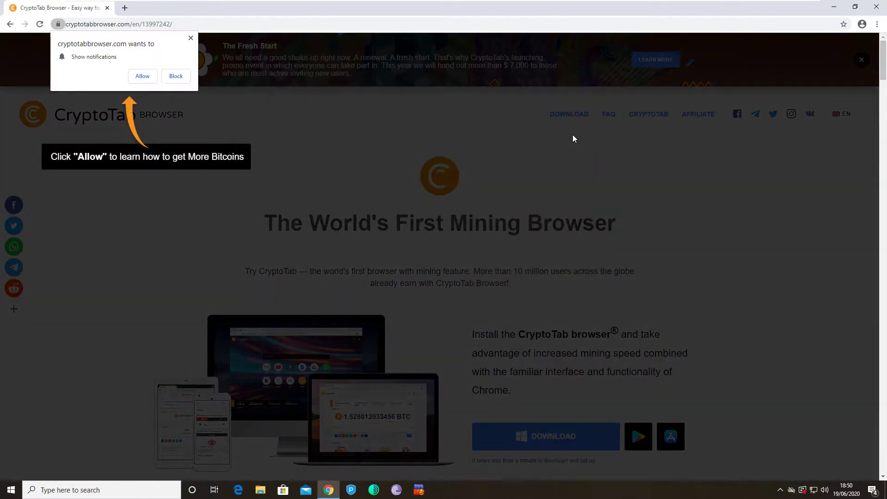
{"action": "left_click", "coordinate": [190, 38]}
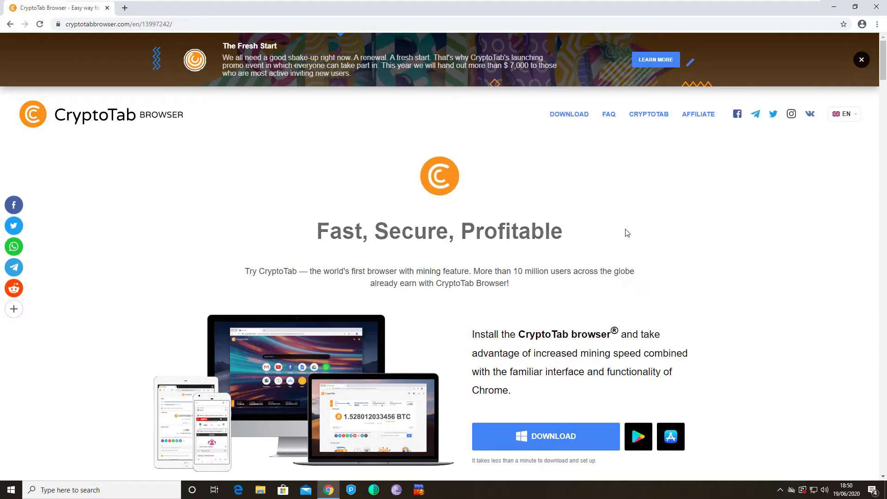
Step: Download the CryptoTab Browser installer, accept and install it, then close Chrome
{"action": "left_click", "coordinate": [552, 444]}
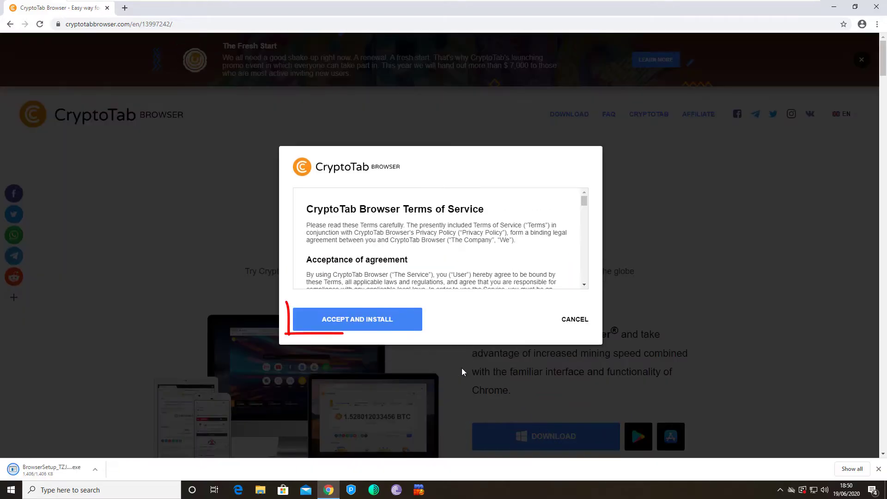
{"action": "left_click", "coordinate": [46, 471]}
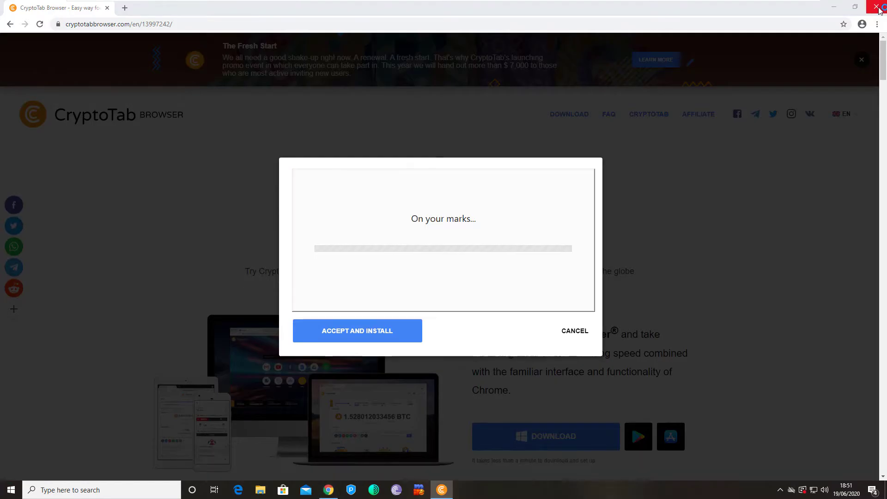
{"action": "left_click", "coordinate": [877, 8]}
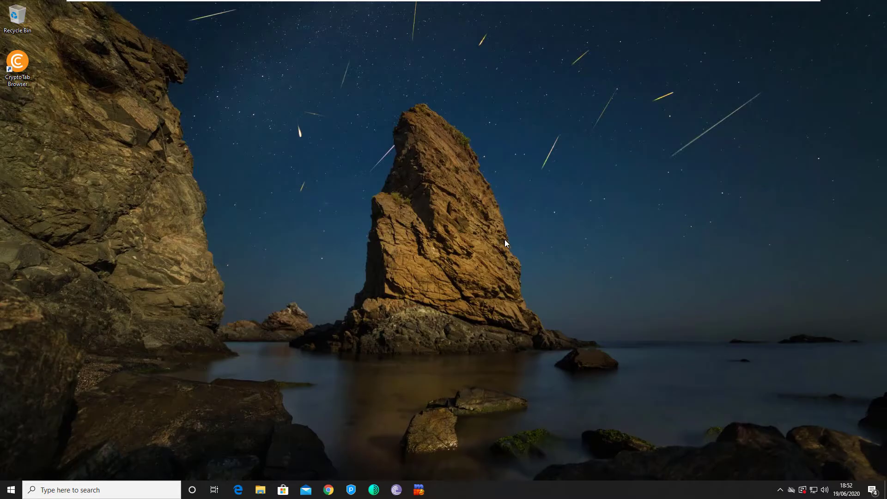
Step: Launch and maximize CryptoTab Browser, dismiss the default-browser notice, and choose Google as the search engine
{"action": "double_click", "coordinate": [18, 64]}
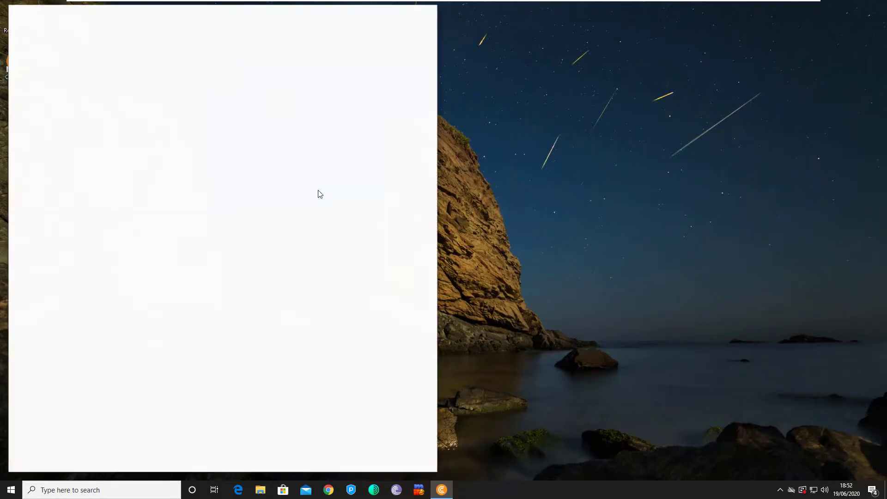
{"action": "left_click", "coordinate": [404, 9]}
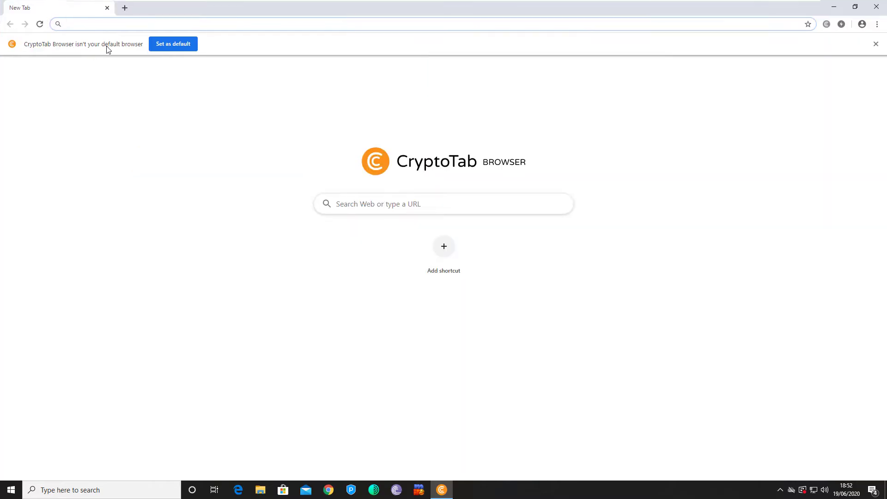
{"action": "left_click", "coordinate": [875, 44]}
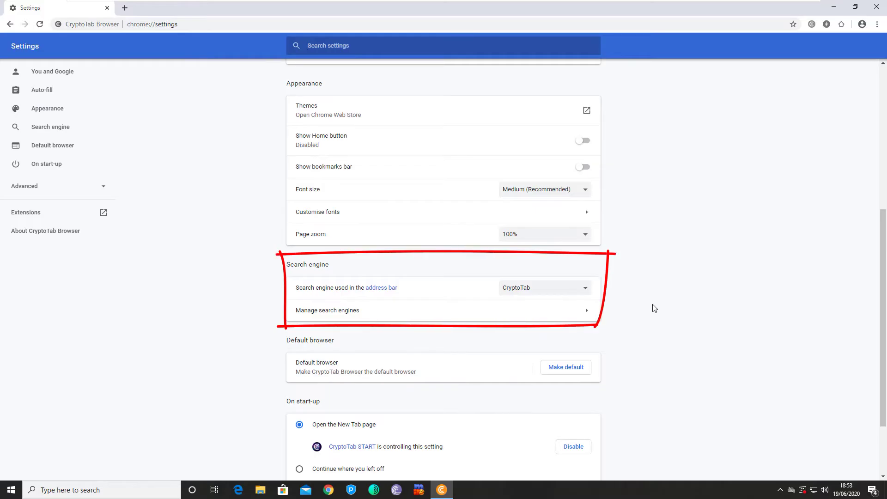
{"action": "left_click", "coordinate": [585, 290]}
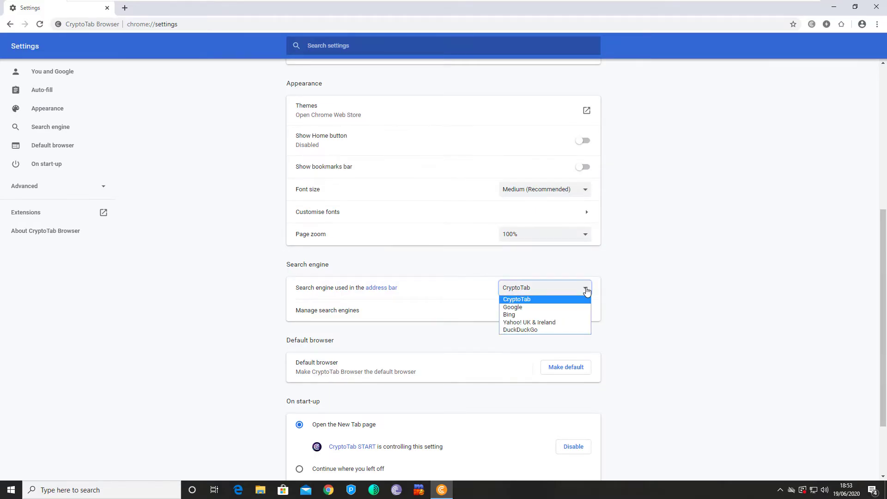
{"action": "left_click", "coordinate": [528, 308]}
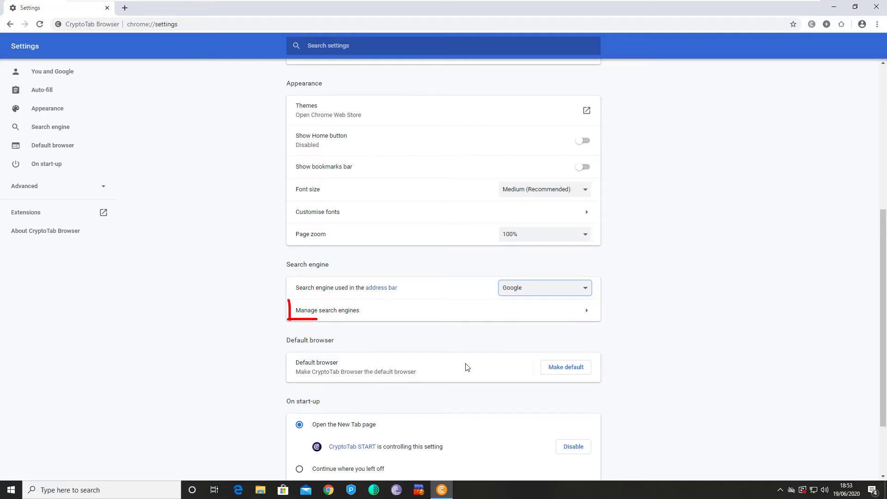
Step: Remove CryptoTab from the Manage search engines list and return to Settings
{"action": "left_click", "coordinate": [343, 311]}
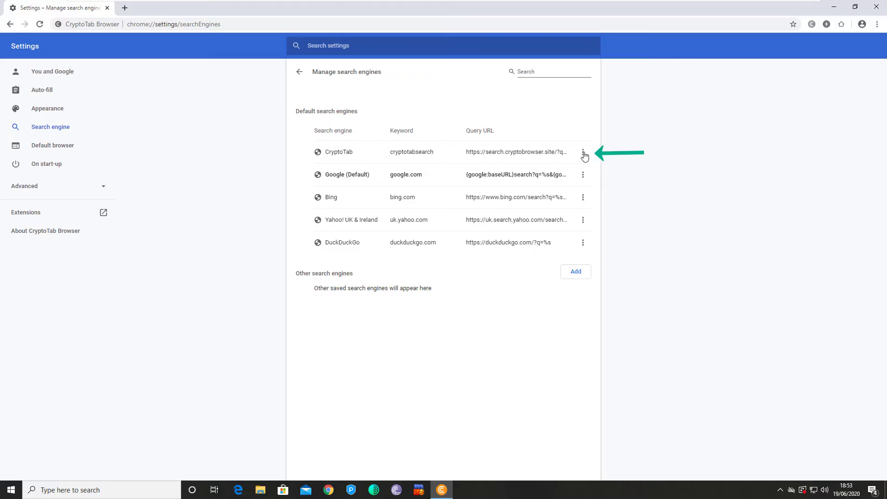
{"action": "left_click", "coordinate": [583, 153]}
{"action": "left_click", "coordinate": [554, 198]}
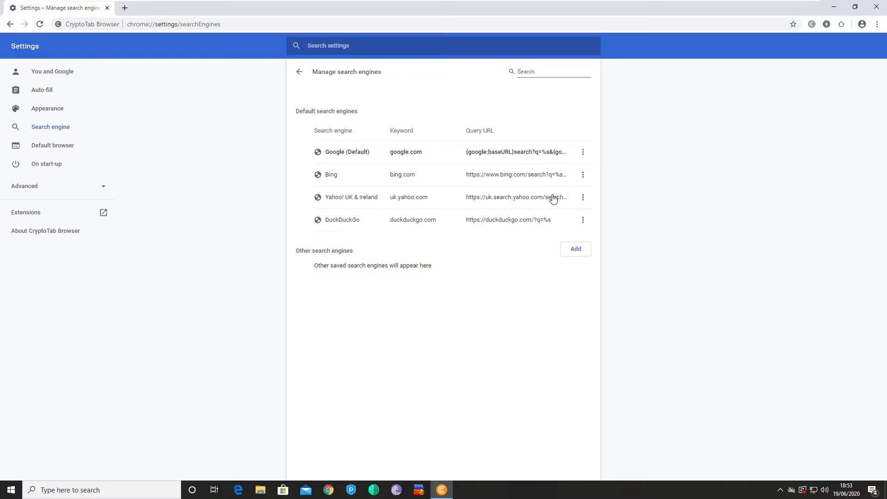
{"action": "left_click", "coordinate": [299, 72]}
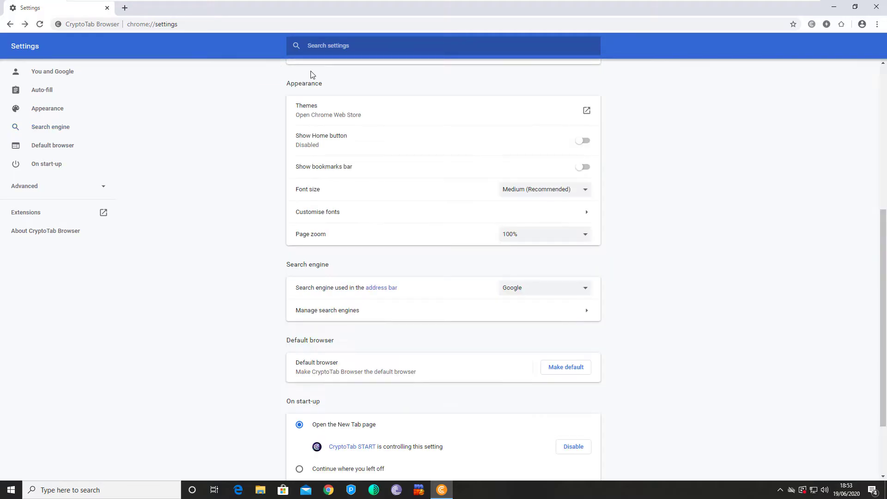
Step: Uninstall the CryptoTab START extension from Extensions, then close the farewell and Extensions tabs
{"action": "scroll", "coordinate": [680, 224], "scroll_direction": "down", "scroll_amount": 1}
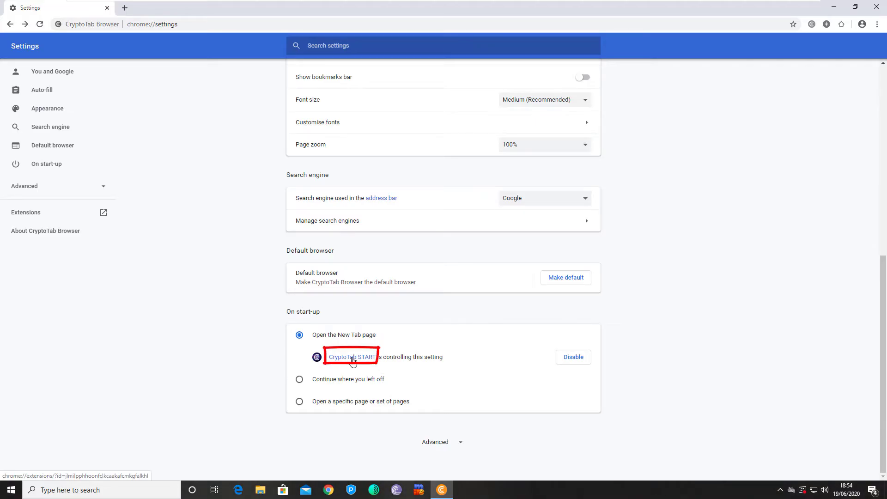
{"action": "left_click", "coordinate": [352, 359]}
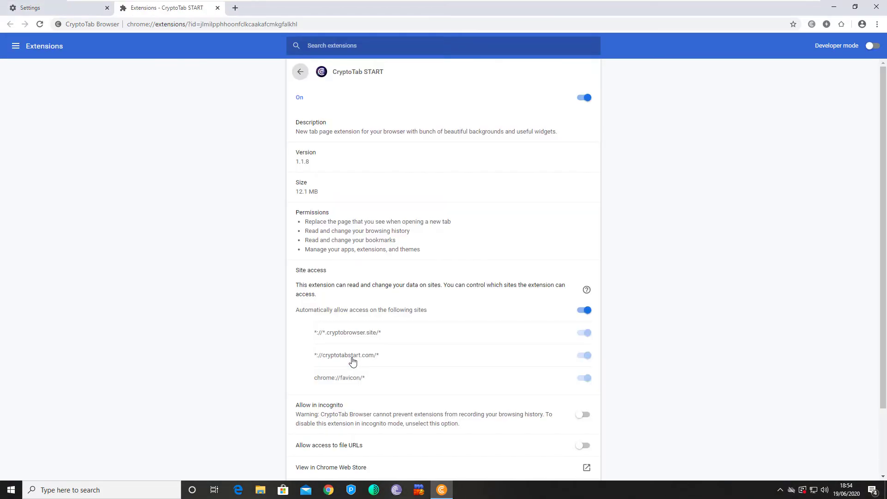
{"action": "left_click", "coordinate": [301, 73]}
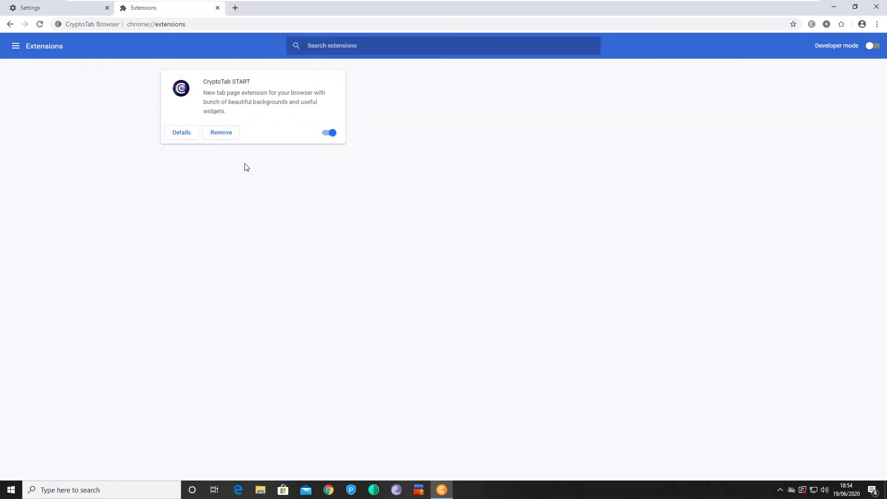
{"action": "left_click", "coordinate": [221, 133]}
{"action": "left_click", "coordinate": [782, 83]}
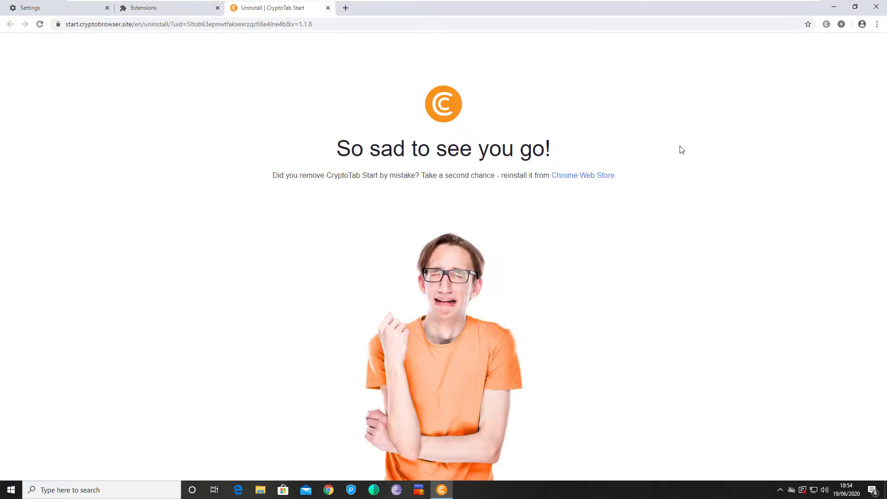
{"action": "left_click", "coordinate": [328, 9]}
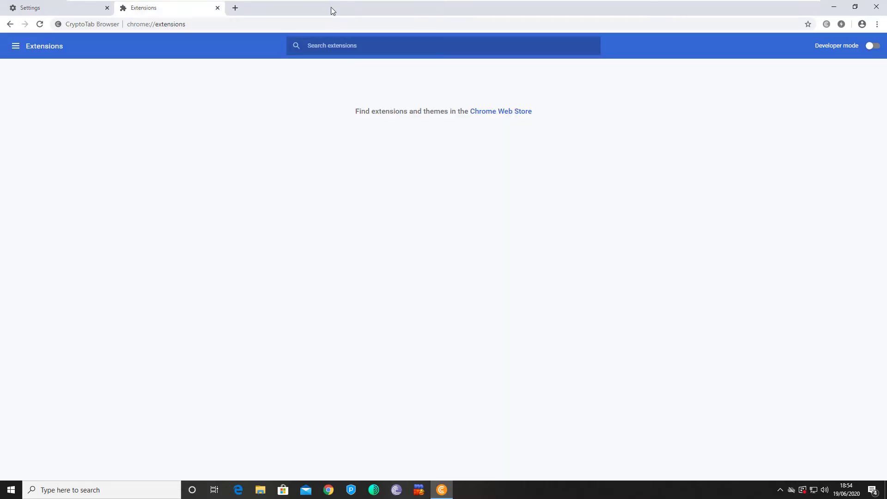
{"action": "left_click", "coordinate": [217, 9]}
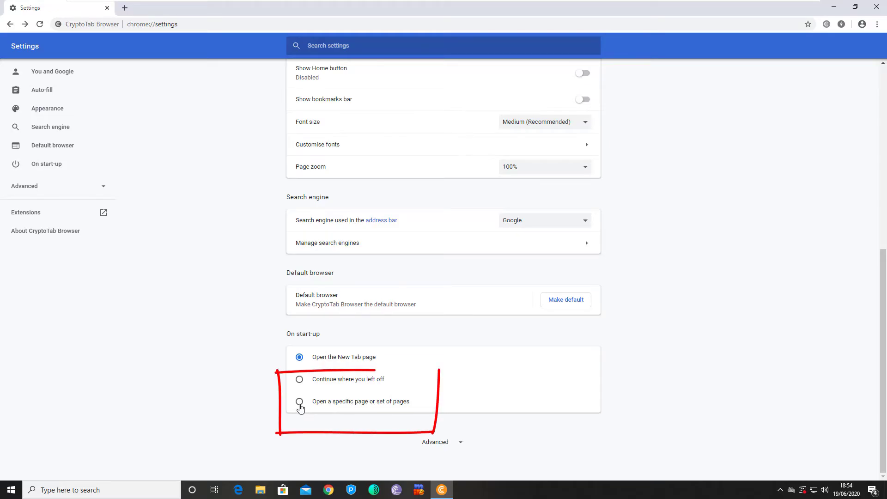
Step: Set On start-up to open the specific page google.com
{"action": "left_click", "coordinate": [299, 402]}
{"action": "left_click", "coordinate": [339, 404]}
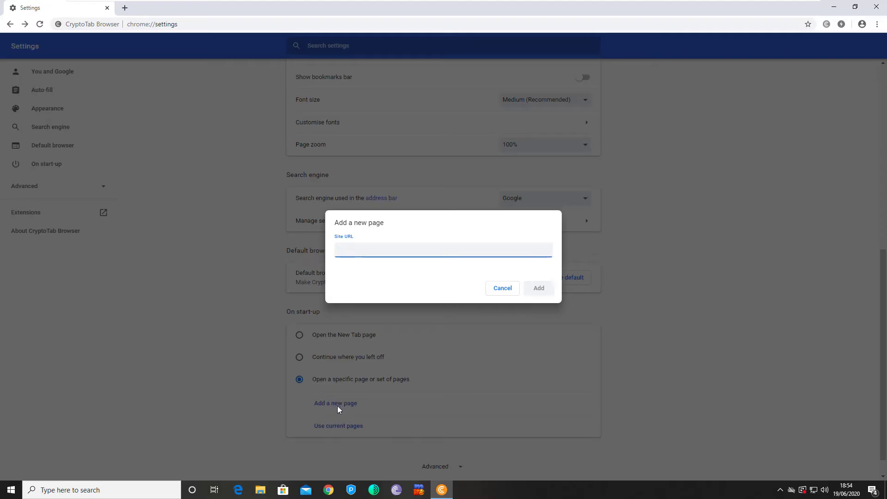
{"action": "type", "text": "http:"}
{"action": "type", "text": "//www.google.com"}
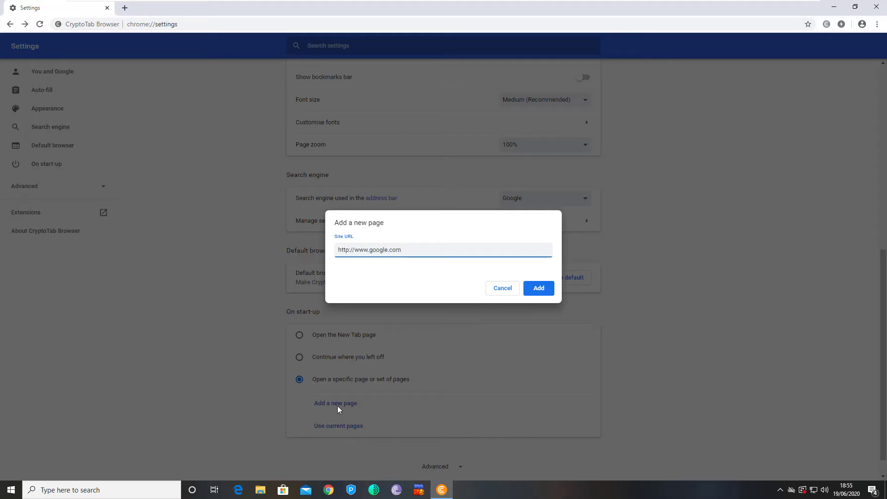
{"action": "left_click", "coordinate": [538, 288]}
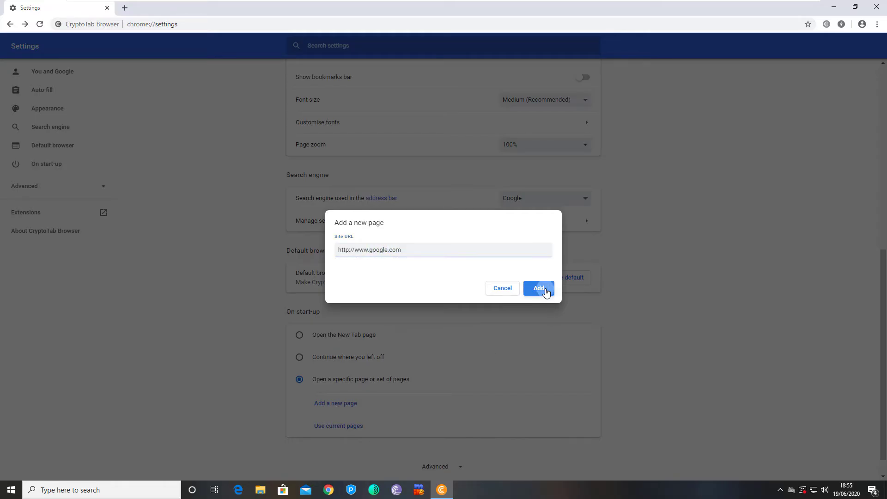
{"action": "scroll", "coordinate": [693, 277], "scroll_direction": "up", "scroll_amount": 15}
Step: Restart CryptoTab Browser and switch to the CryptoTab dashboard tab
{"action": "left_click", "coordinate": [876, 8]}
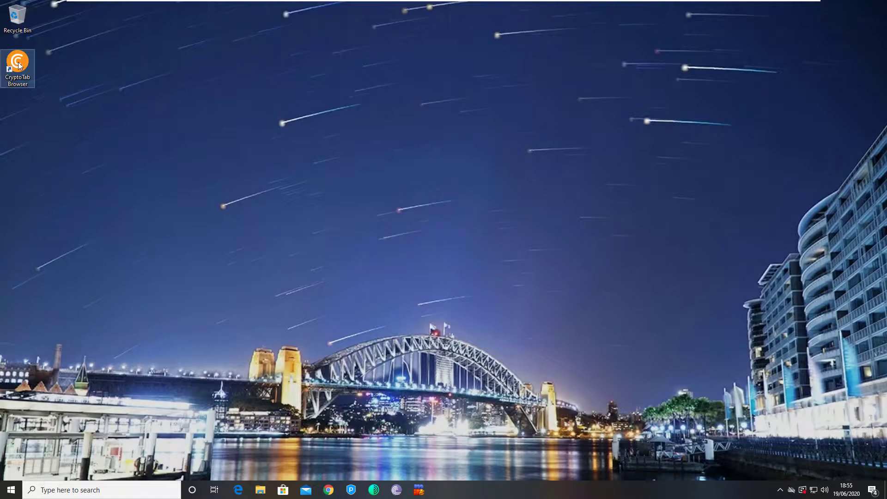
{"action": "double_click", "coordinate": [17, 69]}
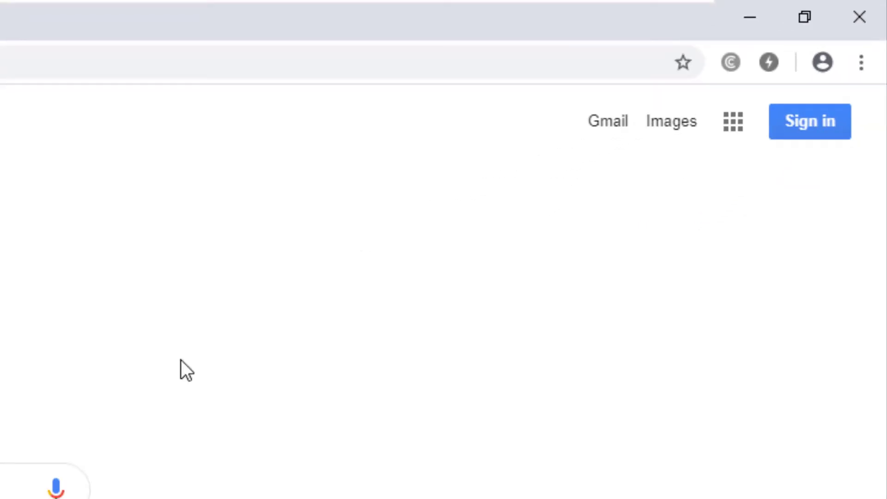
{"action": "left_click", "coordinate": [166, 11]}
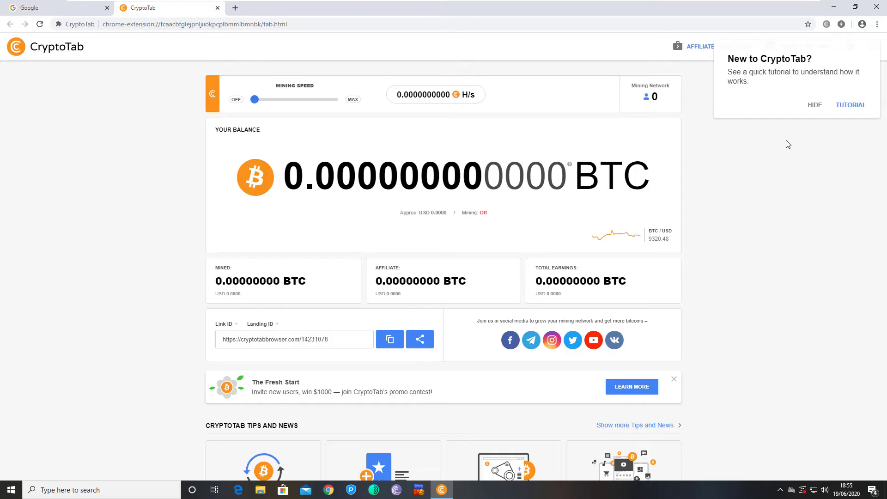
Step: Hide the tutorial popup, then choose LOG IN from the hamburger side panel
{"action": "left_click", "coordinate": [814, 105]}
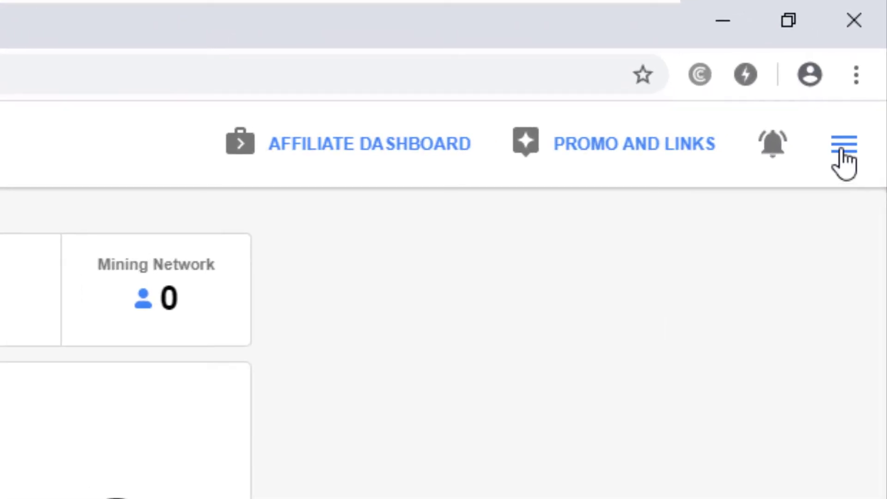
{"action": "left_click", "coordinate": [843, 162]}
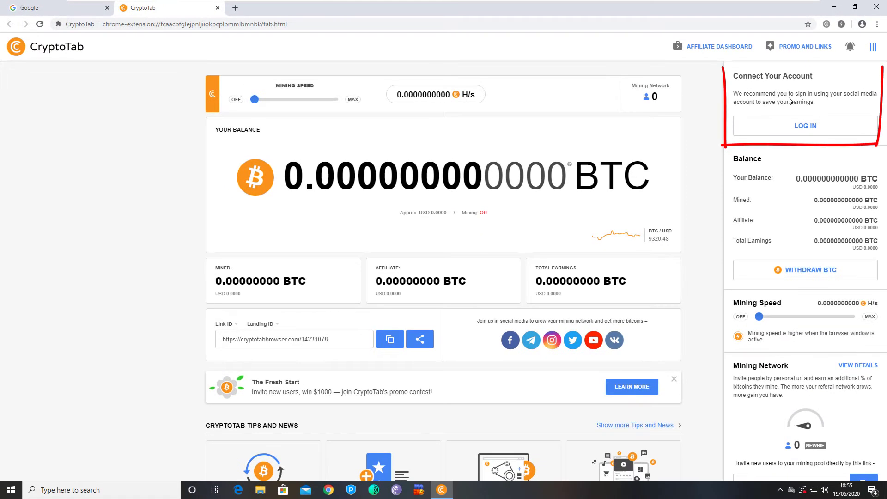
{"action": "left_click", "coordinate": [805, 125]}
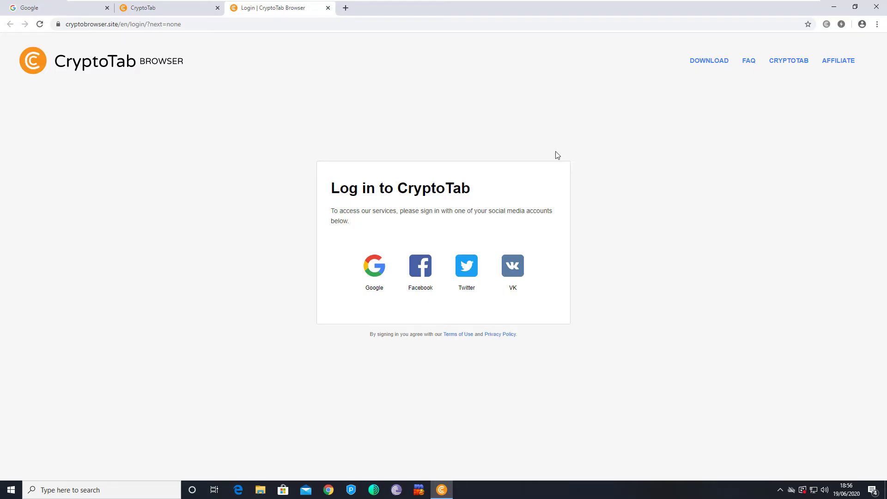
Step: Sign in to CryptoTab with a Facebook account
{"action": "left_click", "coordinate": [417, 272]}
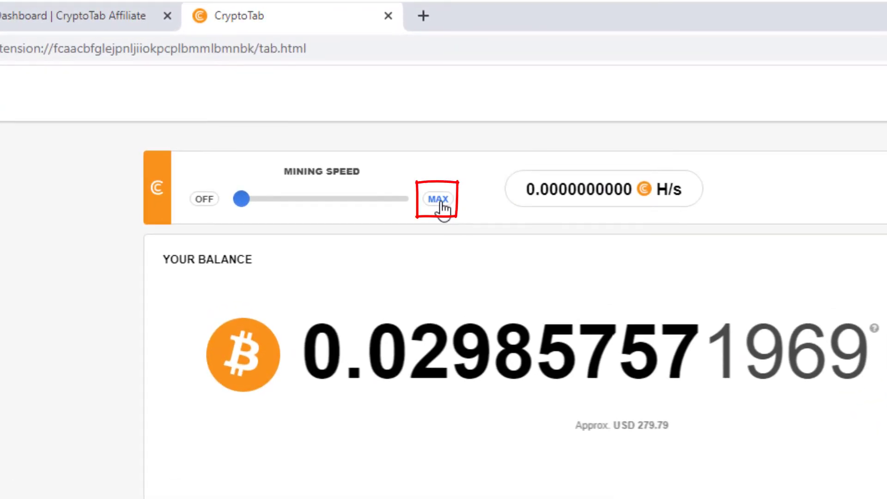
Step: Set the Mining Speed slider to MAX
{"action": "left_click", "coordinate": [354, 102]}
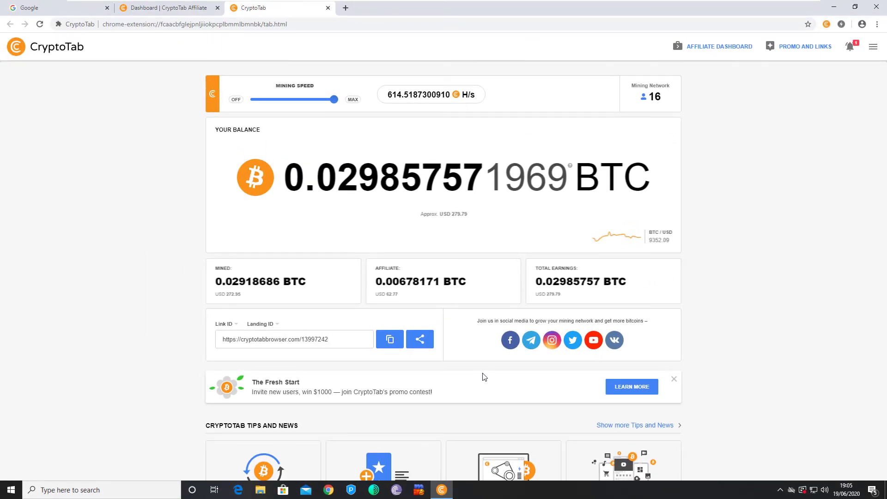
{"action": "scroll", "coordinate": [520, 381], "scroll_direction": "down", "scroll_amount": 5}
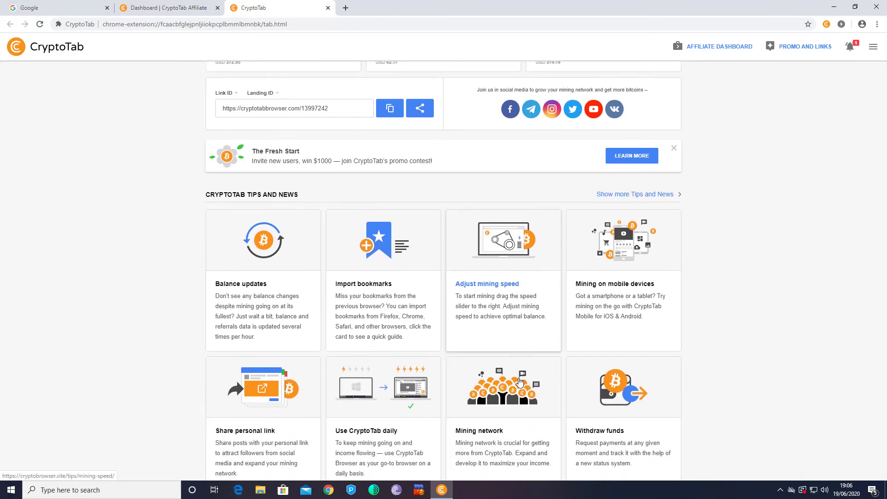
{"action": "scroll", "coordinate": [520, 381], "scroll_direction": "down", "scroll_amount": 1}
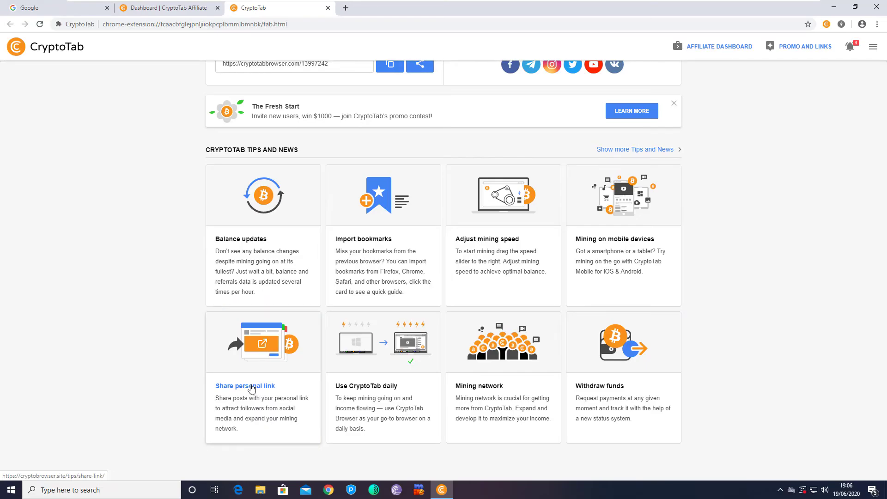
{"action": "scroll", "coordinate": [761, 346], "scroll_direction": "up", "scroll_amount": 6}
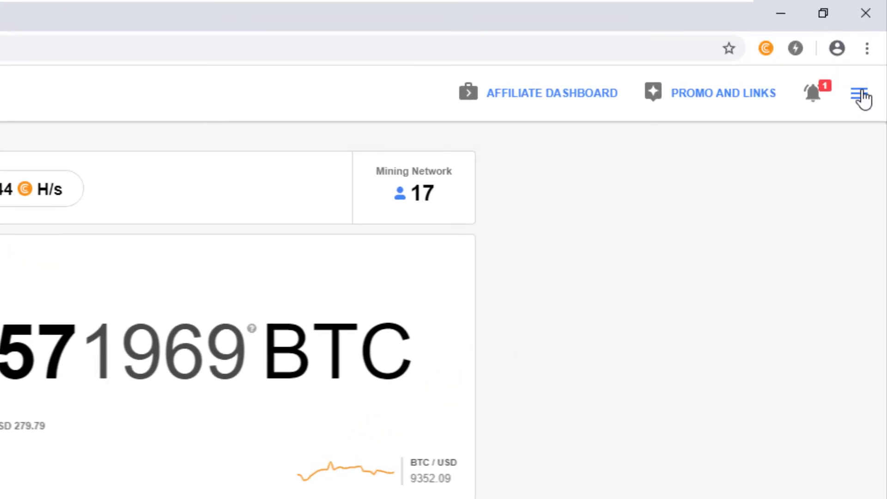
Step: From the side panel, go to WITHDRAW BTC and open the recent payments link
{"action": "left_click", "coordinate": [860, 95]}
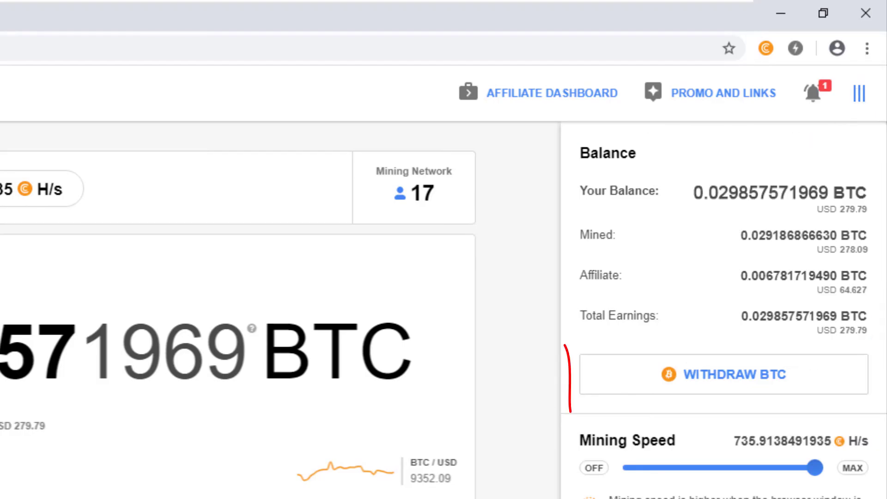
{"action": "left_click", "coordinate": [735, 377]}
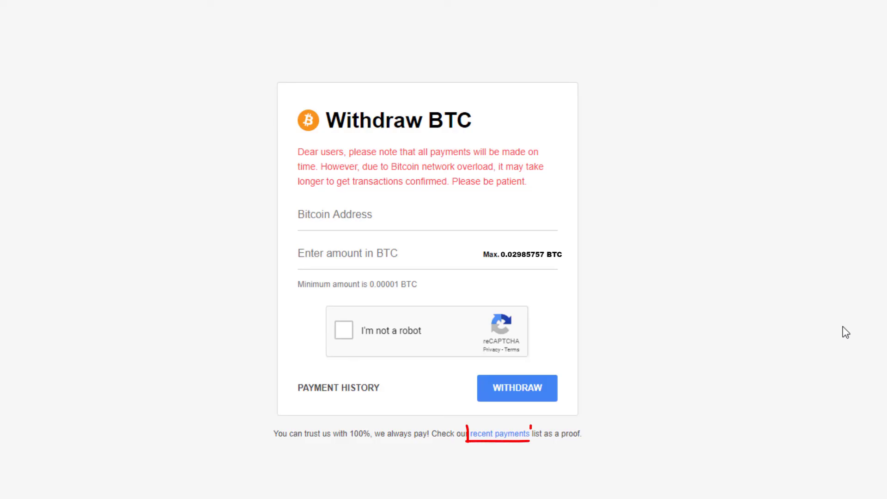
{"action": "left_click", "coordinate": [491, 435]}
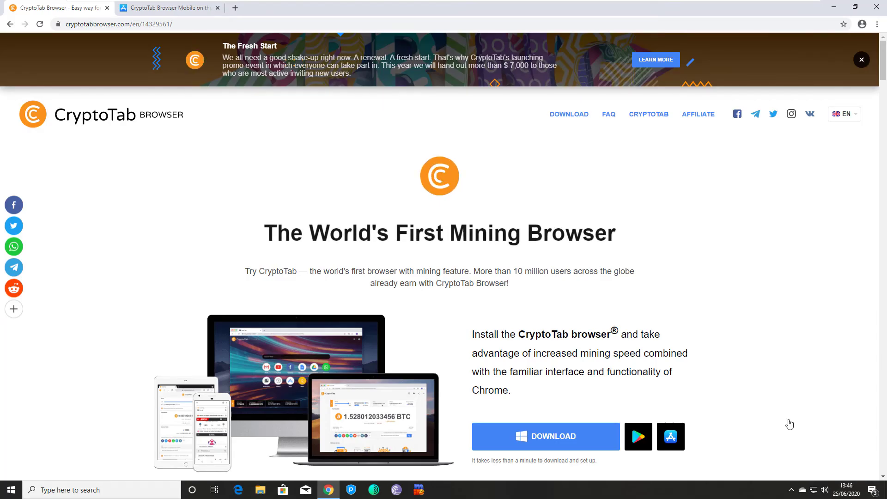
Step: Show the Android app download options on the cryptotabbrowser.com homepage
{"action": "left_click", "coordinate": [639, 443]}
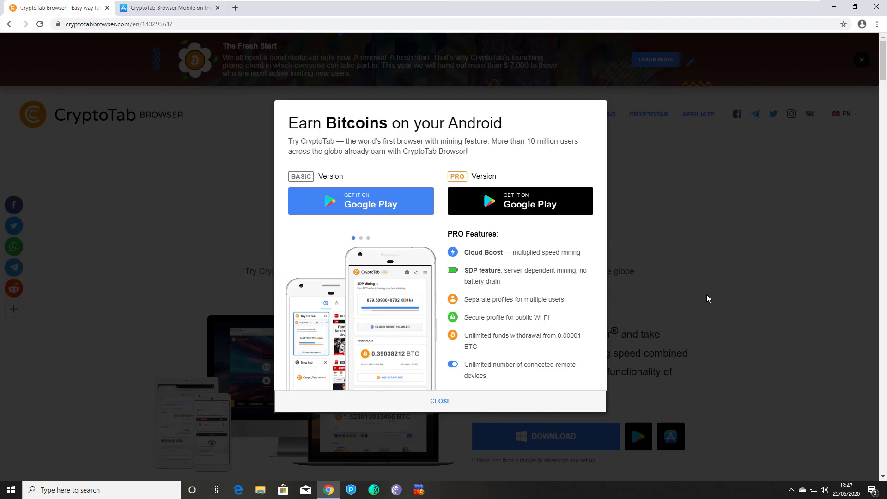
Step: Close the Android download dialog and open the iOS App Store listing
{"action": "left_click", "coordinate": [706, 296]}
{"action": "left_click", "coordinate": [670, 437]}
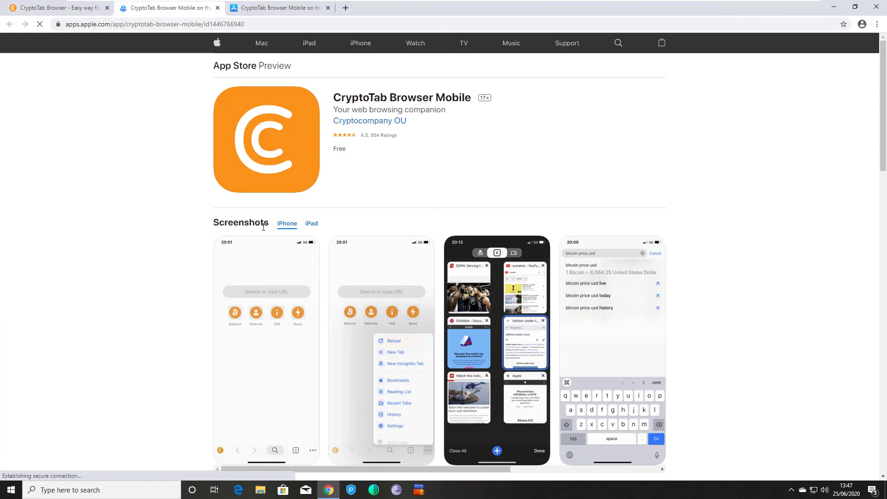